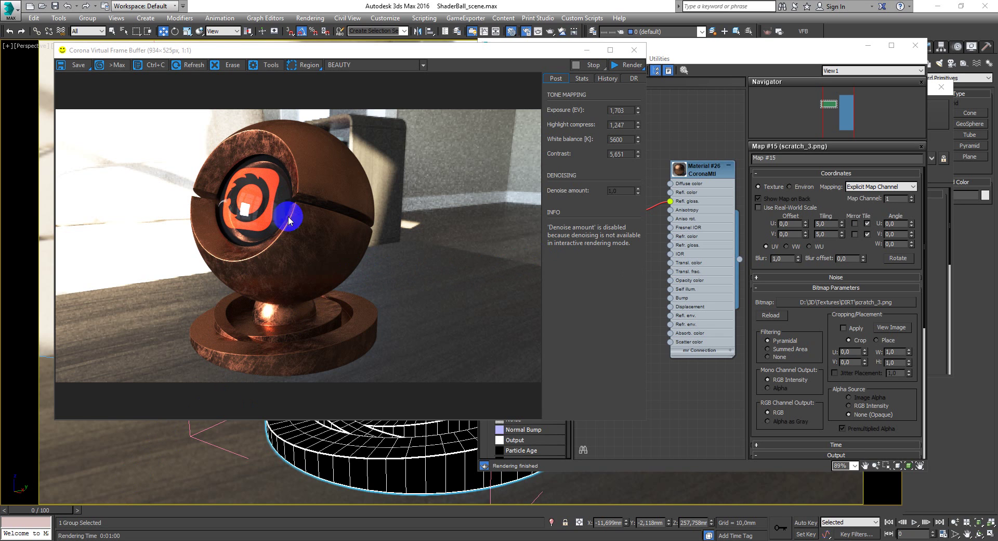
key("alt+Tab")
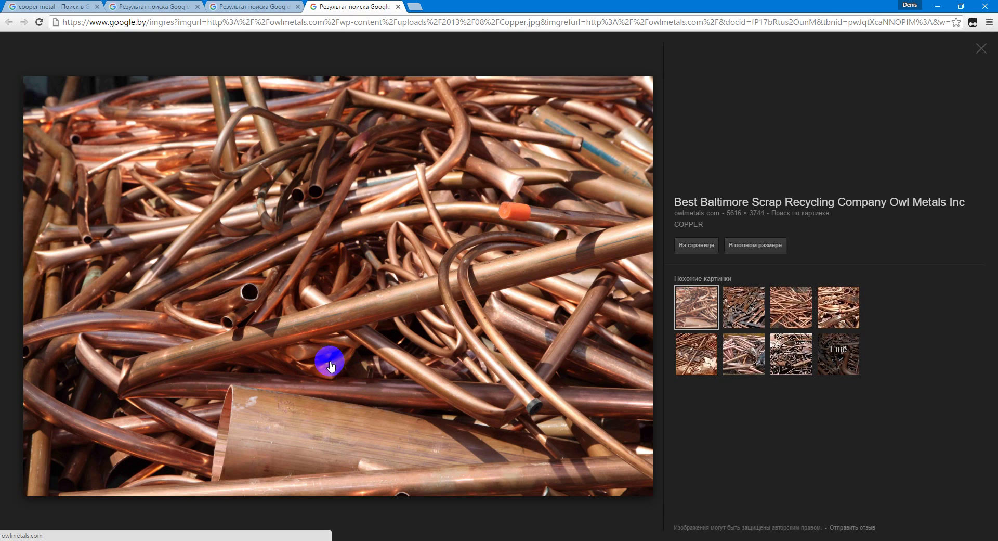
left_click(260, 6)
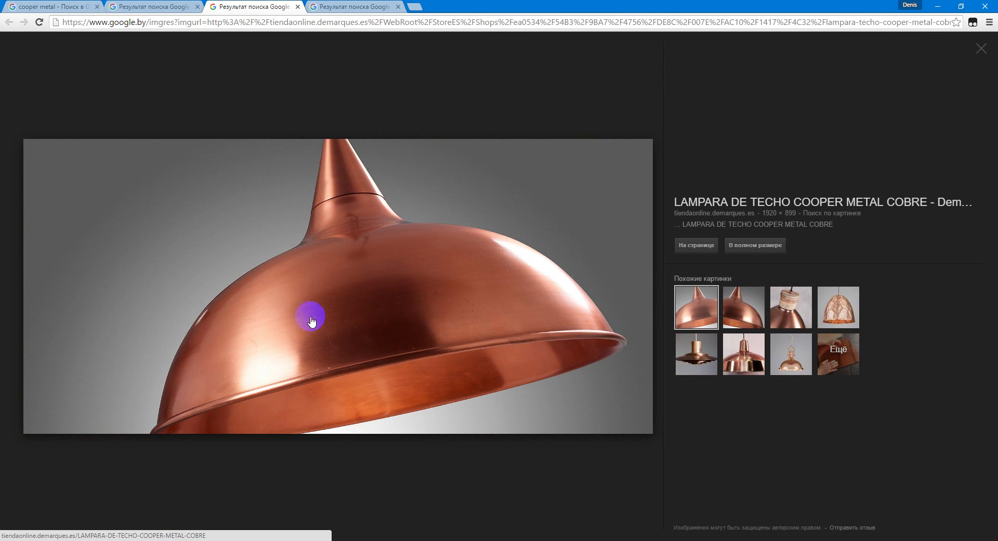
left_click(151, 6)
left_click(44, 5)
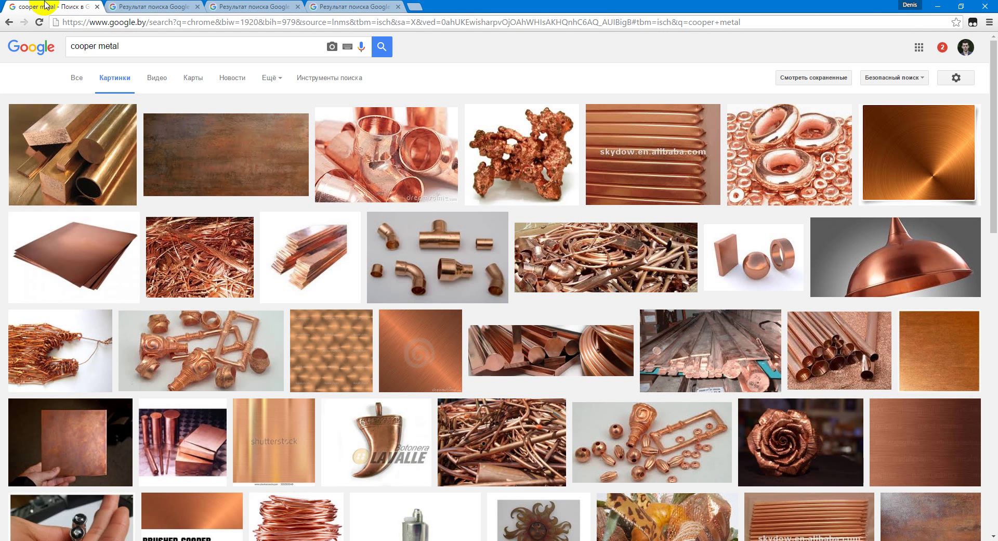
left_click(362, 6)
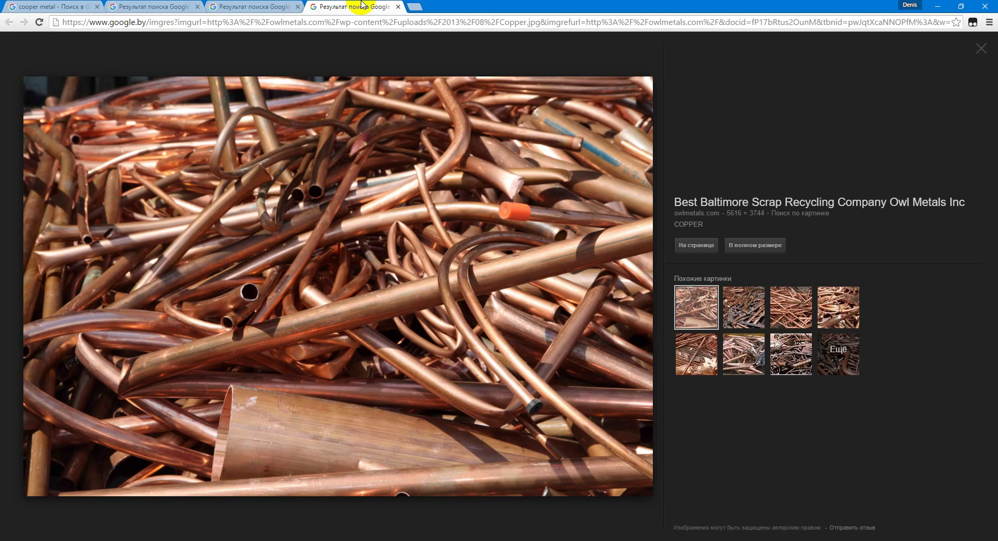
left_click(239, 5)
Step: Back in the shader ball scene, delete the old copper material and scratch map nodes in Slate
left_click(364, 5)
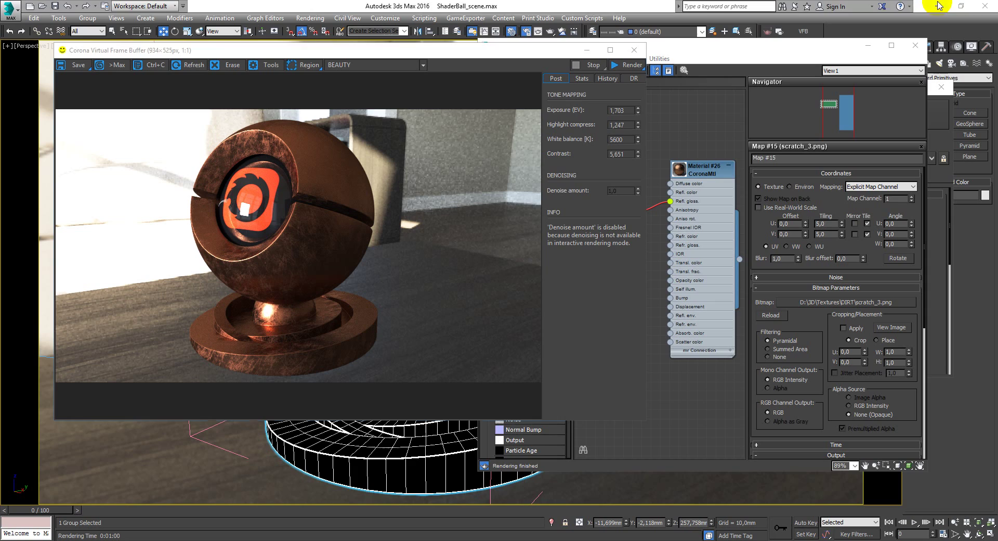
left_click(699, 203)
scroll(710, 208, "down", 3)
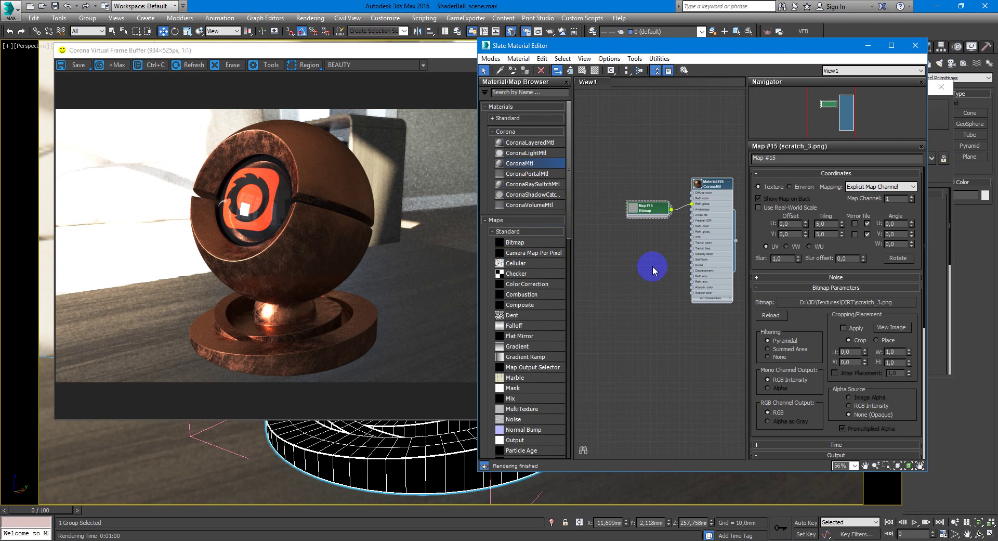
key("ctrl+a")
key("Delete")
Step: Create a new CoronaMtl, Material #27, assign it to the shader ball, and close the render window
left_click_drag(552, 166, 697, 179)
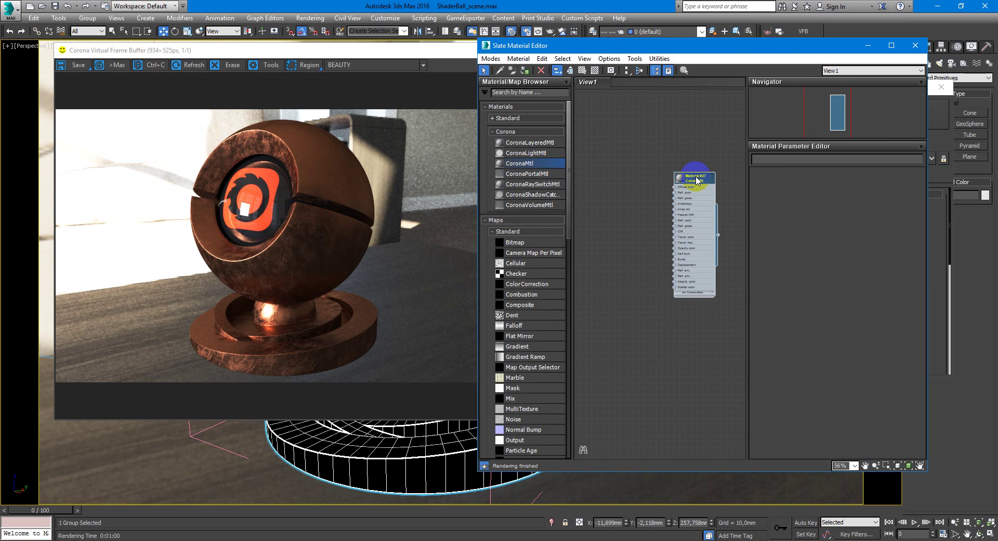
double_click(695, 178)
left_click(524, 71)
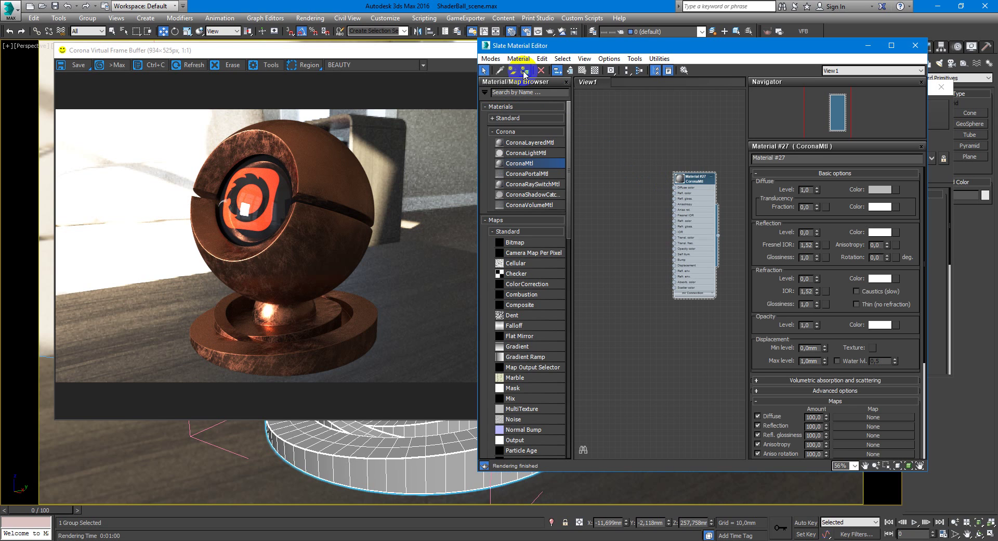
left_click(408, 49)
left_click(634, 49)
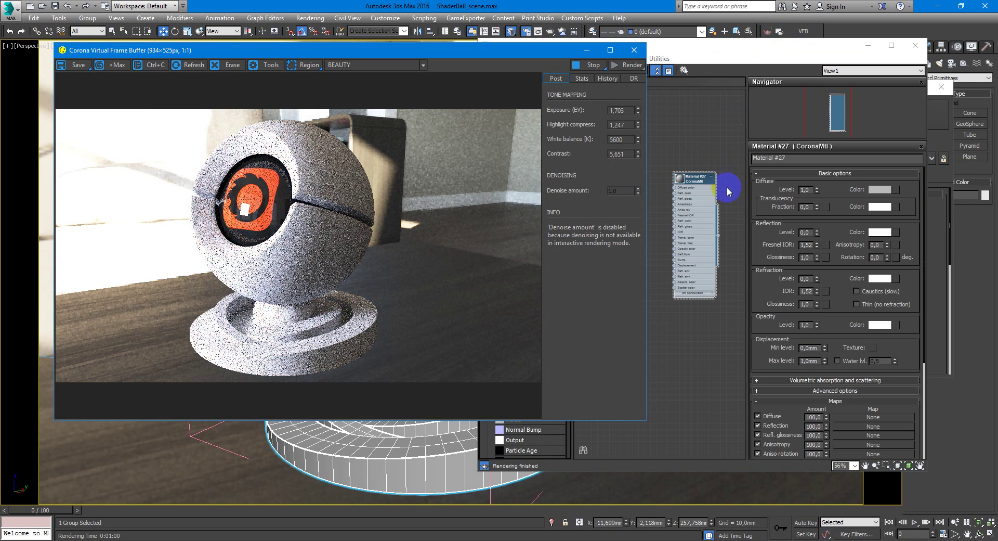
Step: Set Material #27's diffuse level to 0,0, raise reflection level, and set Fresnel IOR to 10,0
left_click(726, 188)
left_click(803, 190)
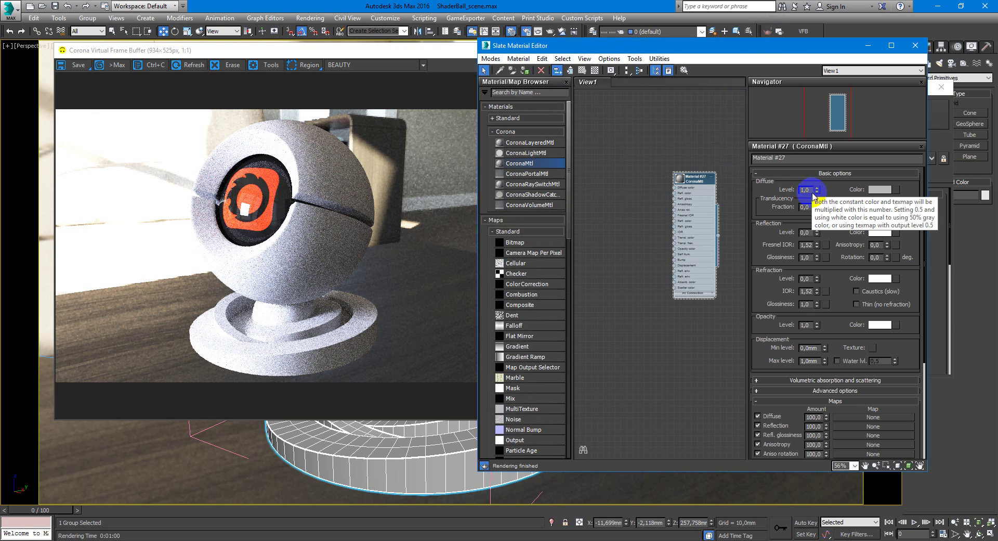
right_click(816, 192)
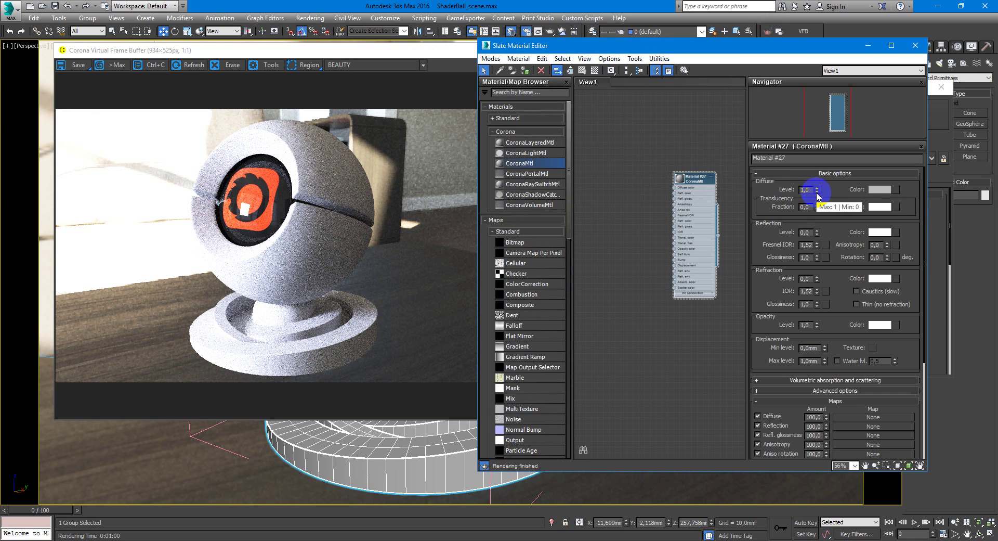
left_click(806, 232)
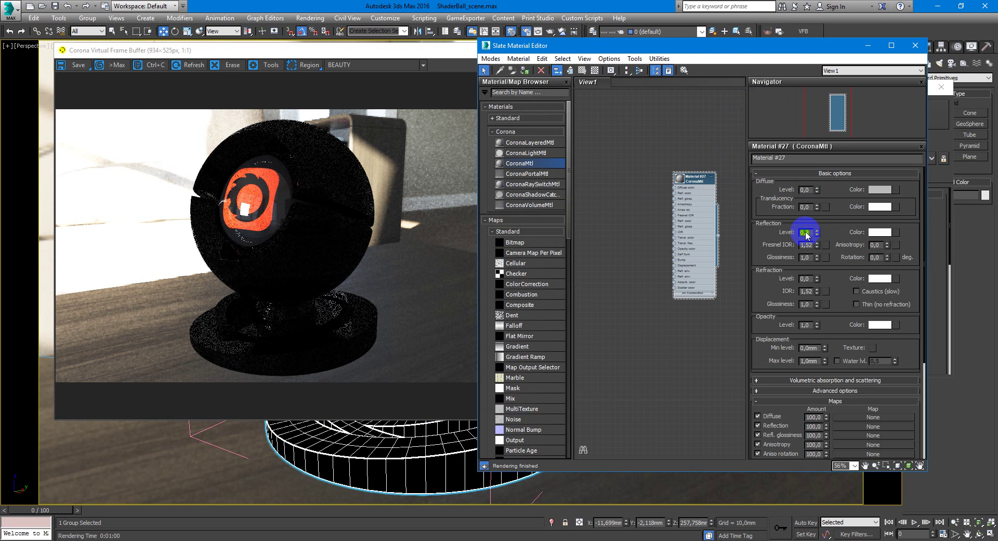
key("Tab")
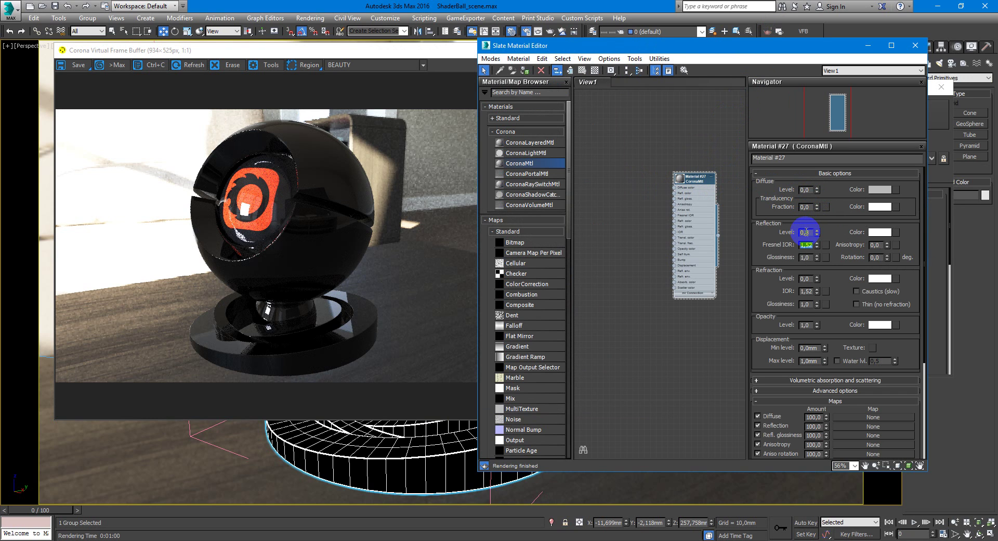
type("10")
key("Return")
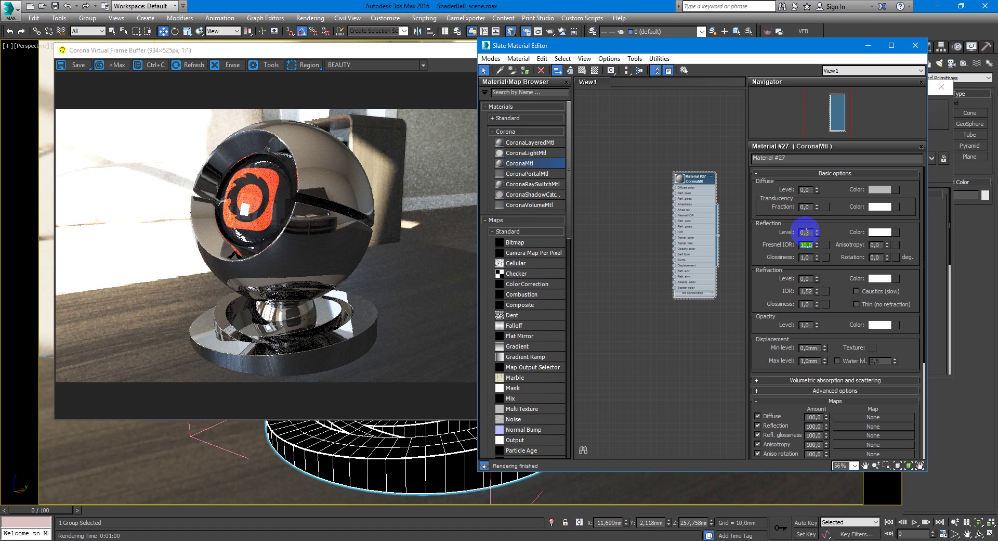
Step: Set the reflection colour to a darker copper orange-brown, hue about 12 and saturation 198
left_click(881, 231)
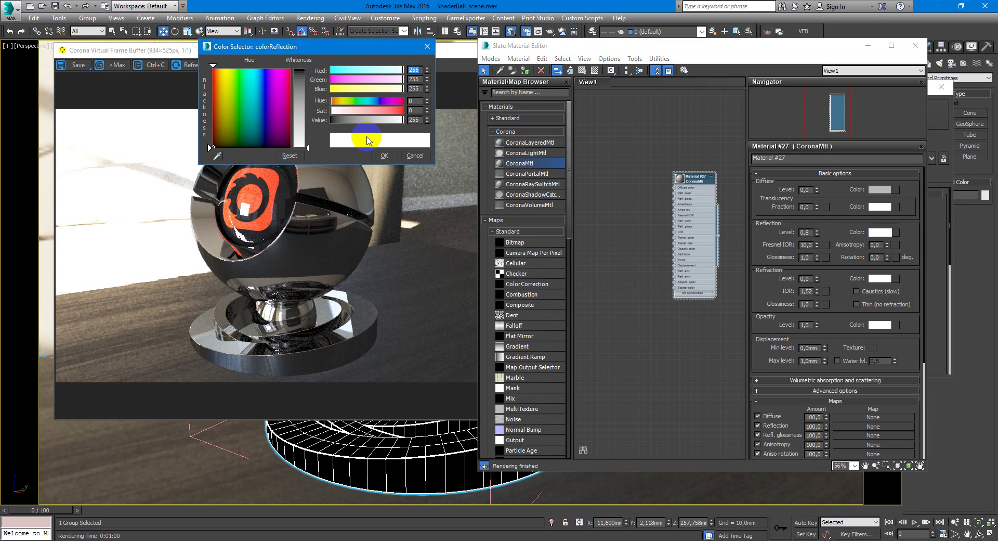
left_click(334, 100)
left_click_drag(333, 99, 396, 109)
left_click(372, 120)
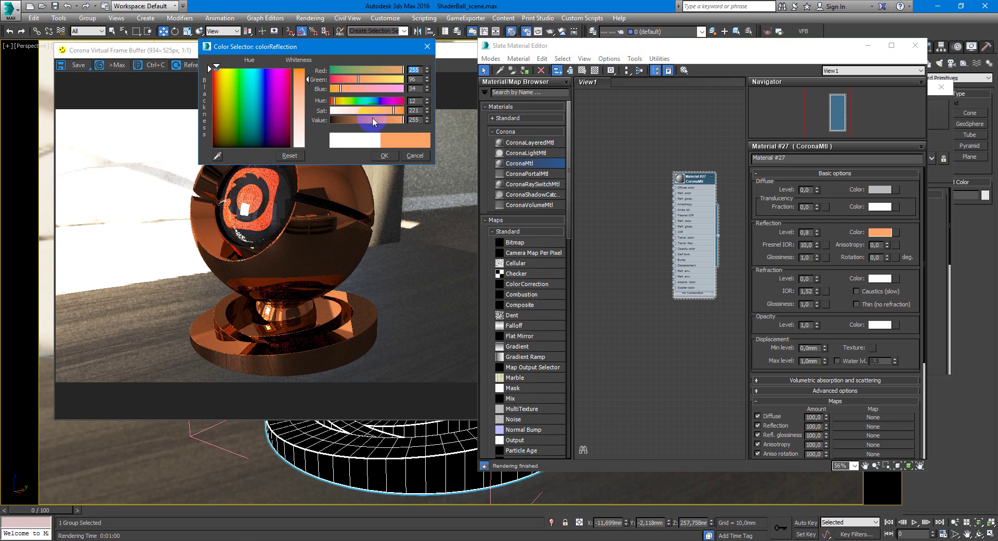
left_click(370, 120)
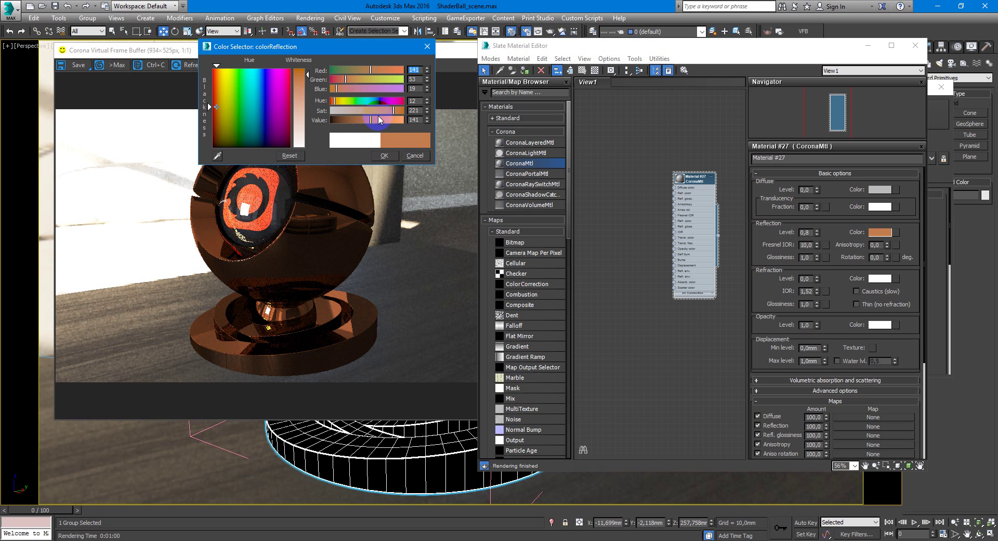
left_click(373, 121)
left_click(399, 110)
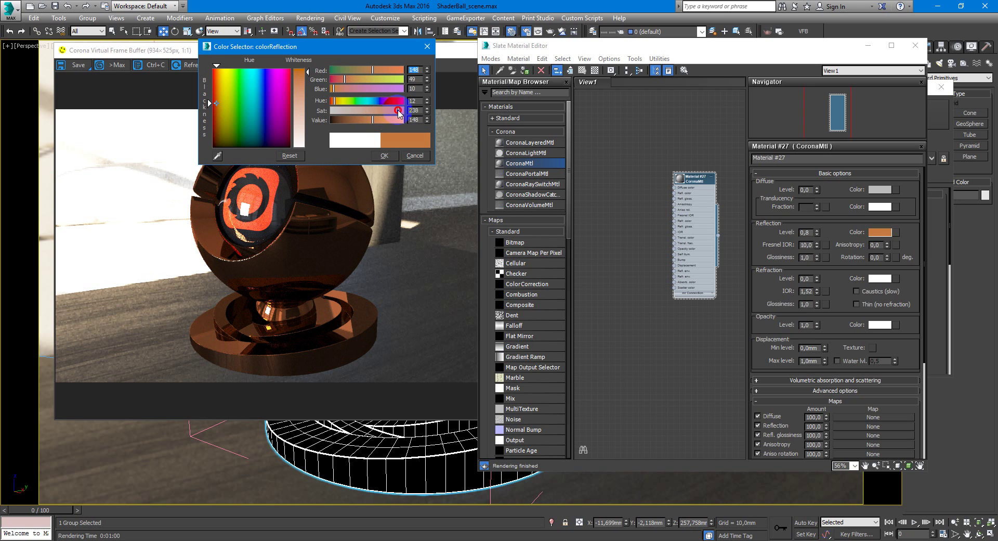
left_click_drag(398, 109, 397, 111)
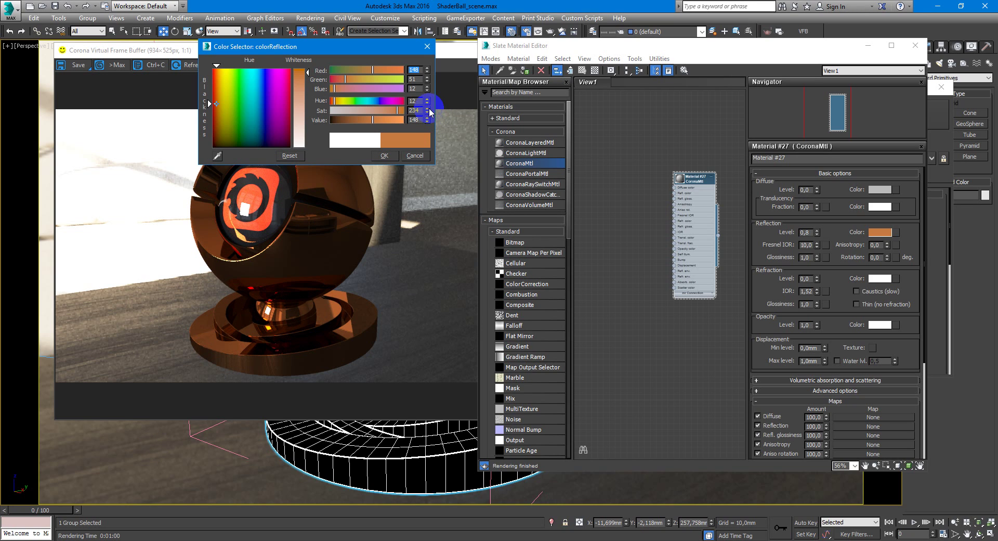
left_click_drag(370, 113, 389, 114)
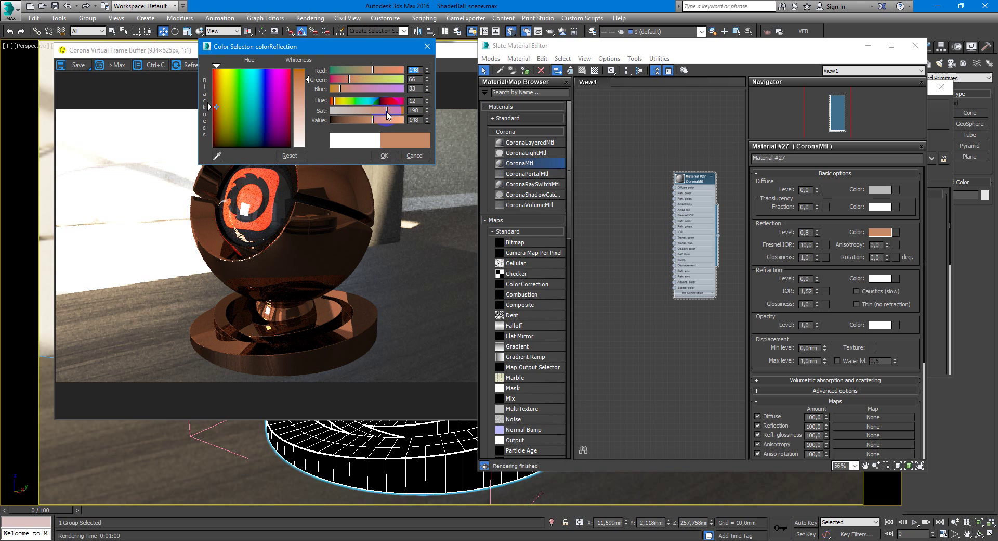
left_click_drag(386, 115, 370, 122)
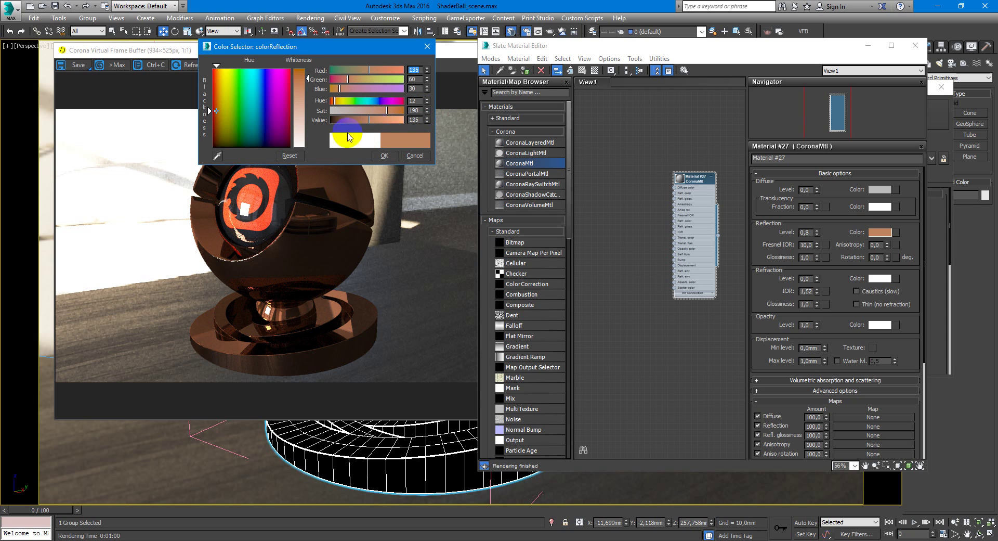
left_click(382, 157)
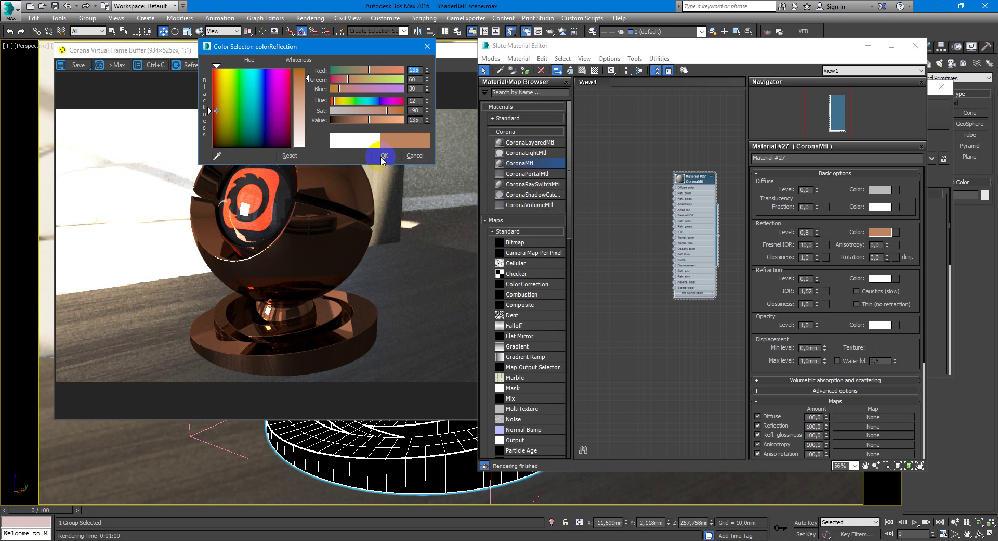
left_click(383, 156)
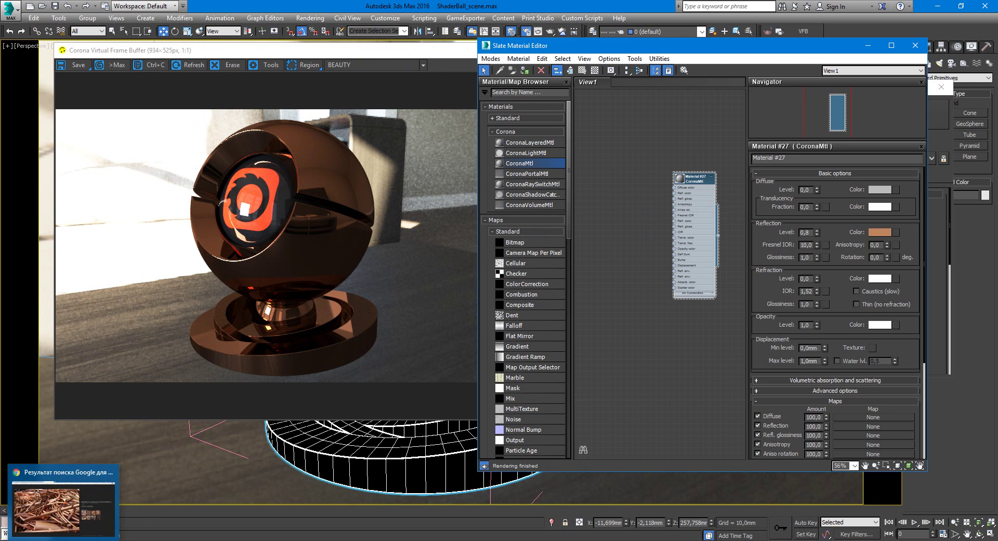
left_click(78, 499)
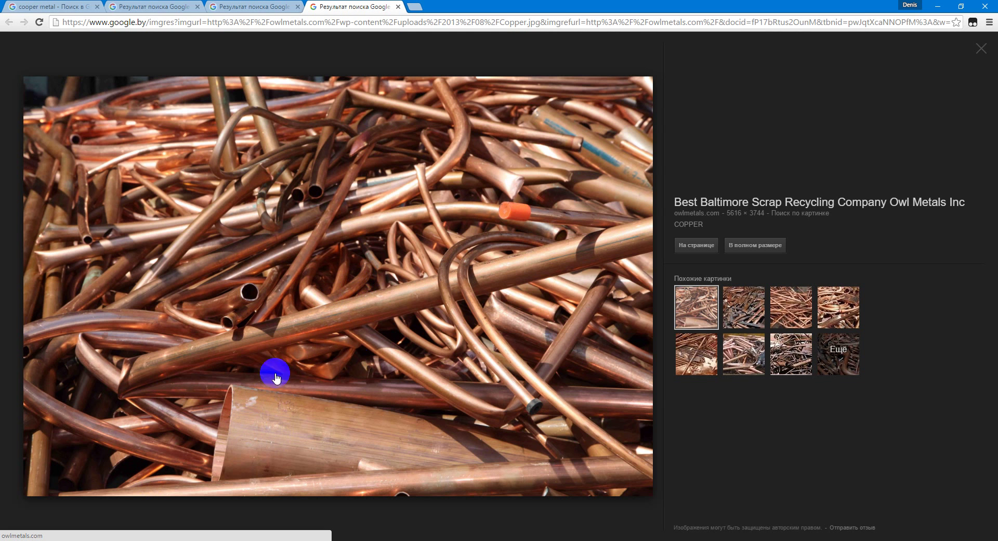
left_click(277, 7)
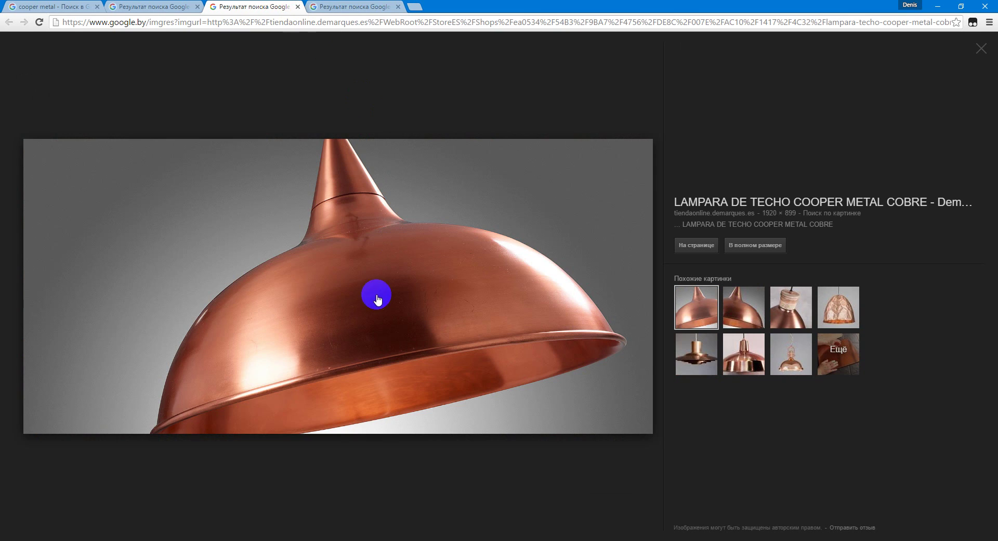
left_click(379, 7)
left_click(172, 535)
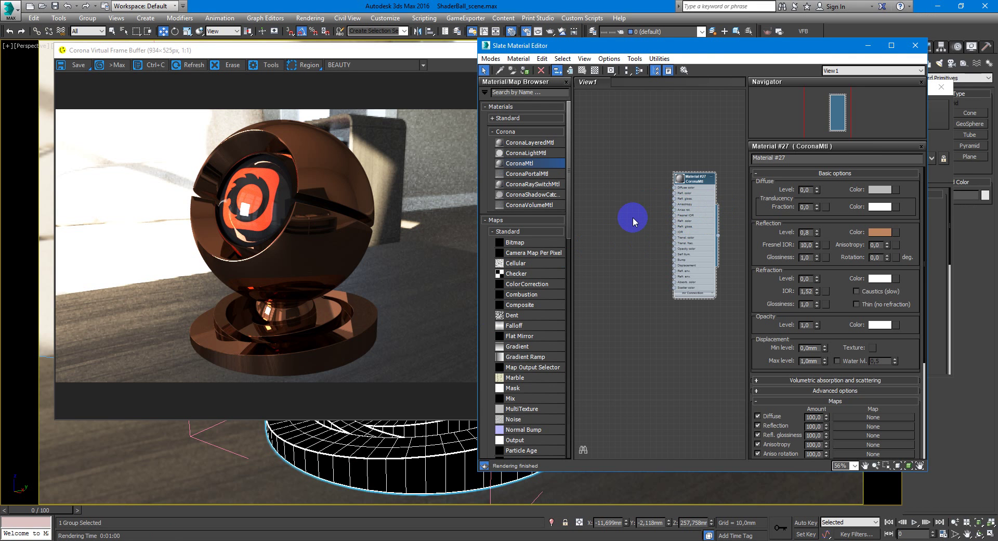
Step: Connect a Bitmap map, Map #16 loading scratch_3.png, to Material #27's reflection glossiness
scroll(632, 210, "up", 3)
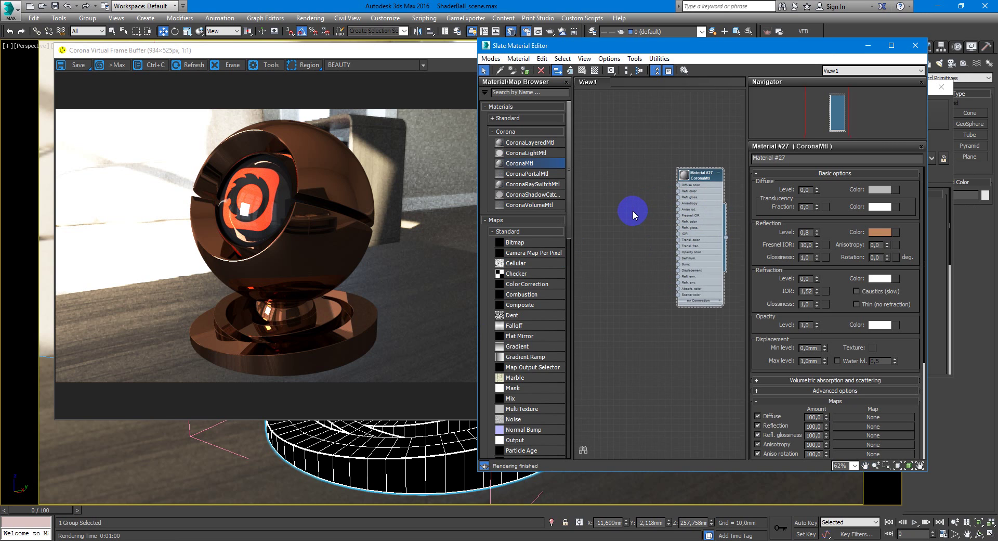
left_click_drag(684, 195, 652, 201)
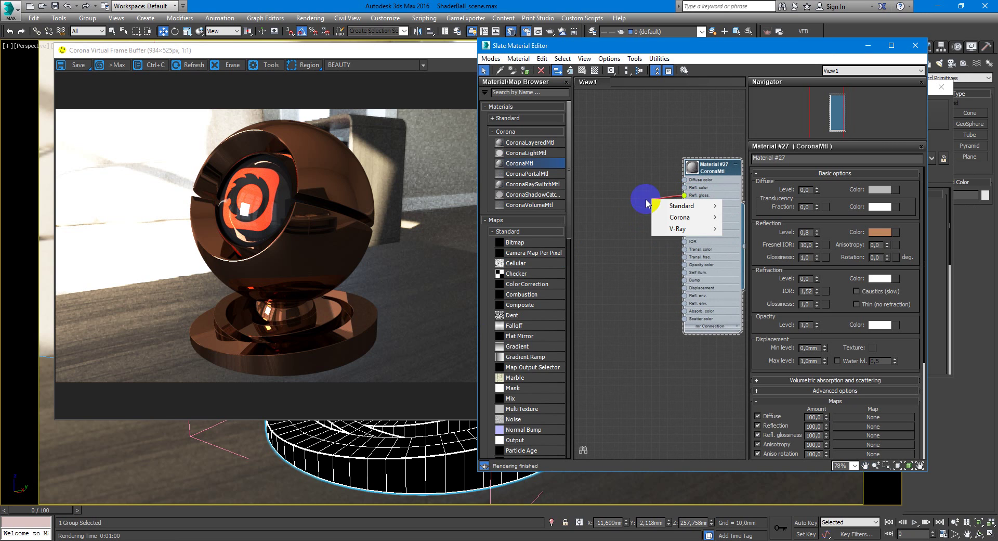
mouse_move(682, 205)
left_click(741, 169)
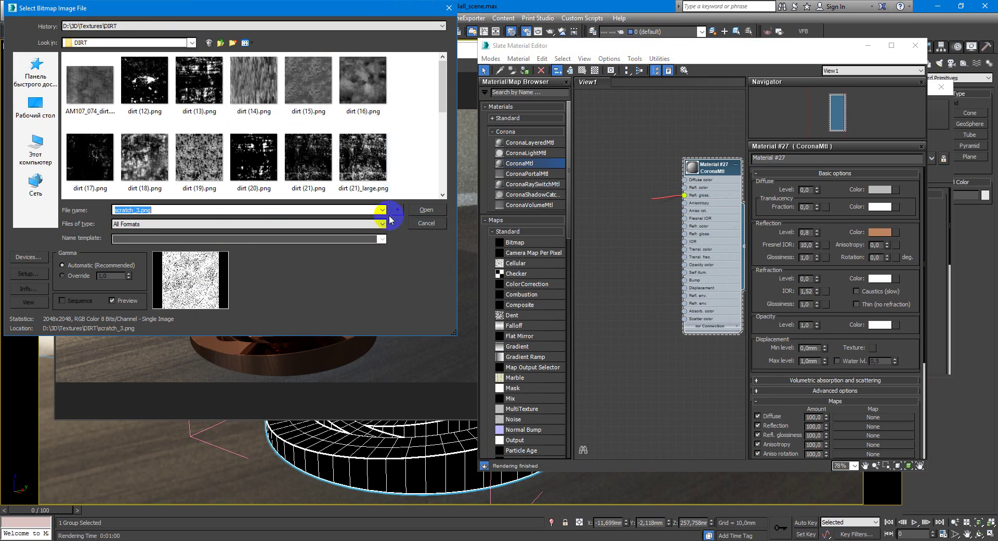
scroll(443, 92, "down", 10)
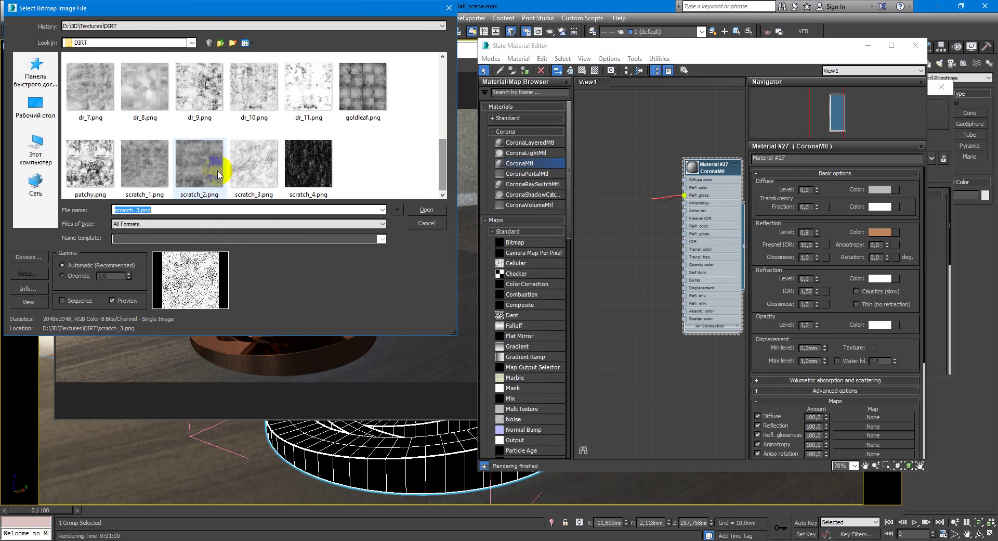
left_click(253, 166)
left_click(426, 210)
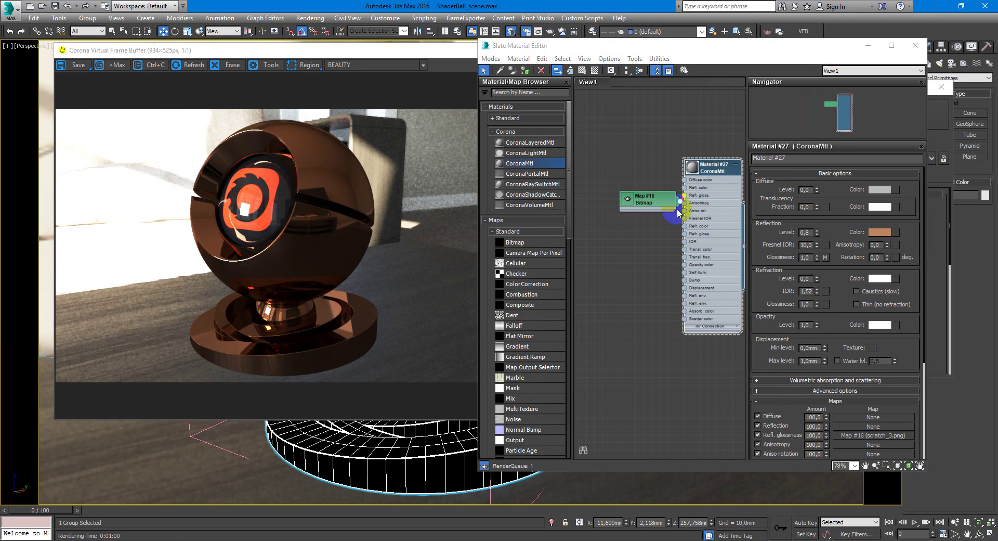
left_click_drag(629, 200, 614, 202)
double_click(614, 202)
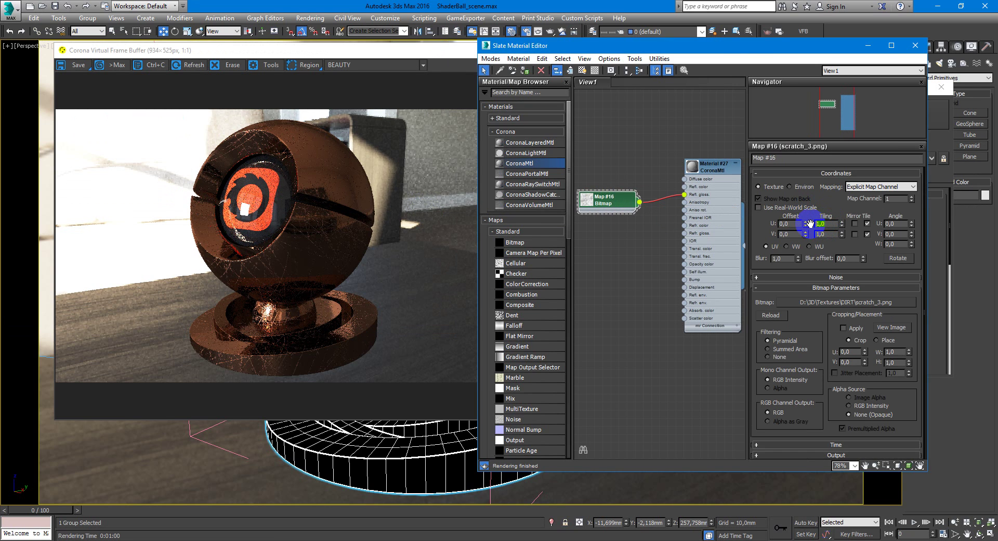
Step: Set the scratch map's U and V tiling to 6,0
type("6")
key("Tab")
type("6")
key("Return")
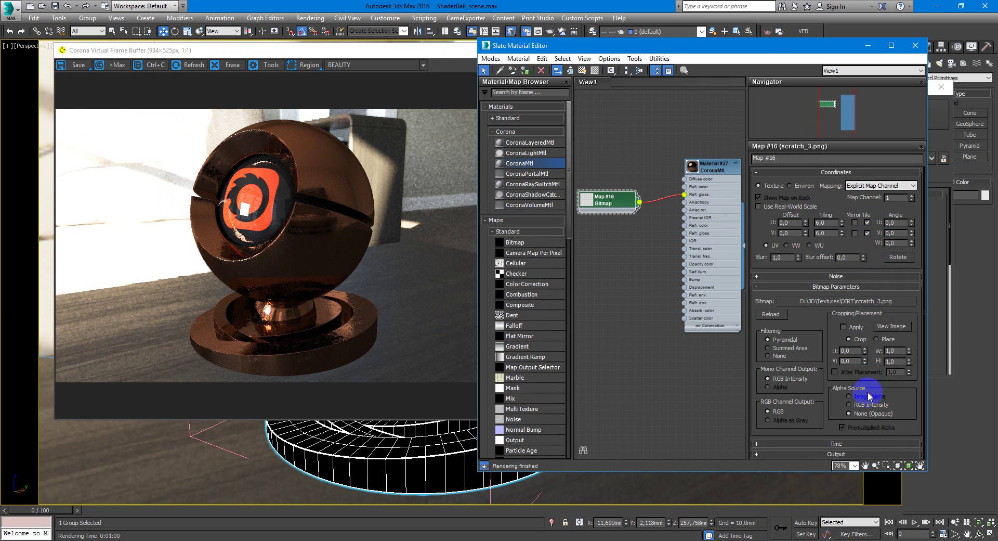
Step: Set the scratch map's Output RGB Level to 0,5
left_click(850, 452)
left_click(900, 258)
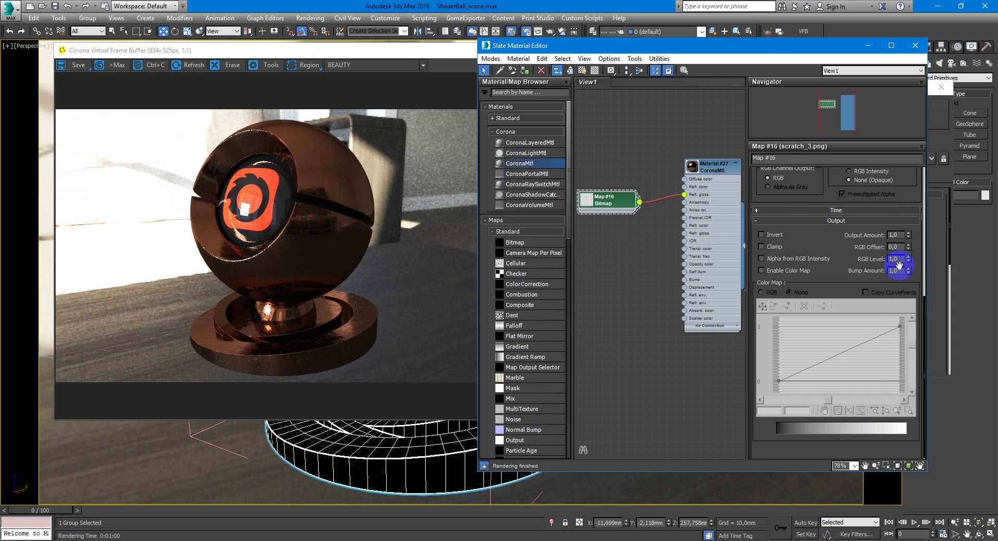
left_click_drag(900, 258, 889, 264)
double_click(898, 272)
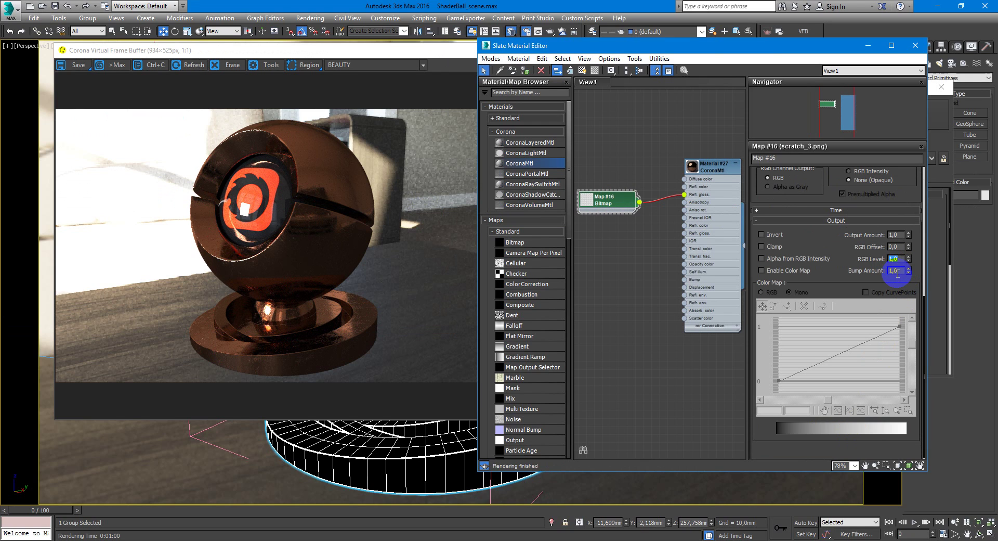
key("BackSpace")
type("0,5")
key("Return")
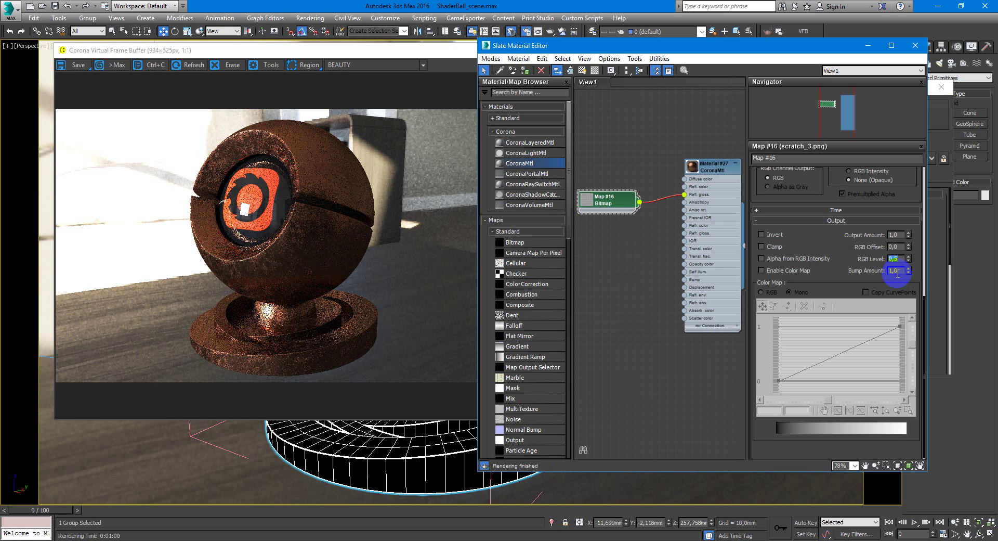